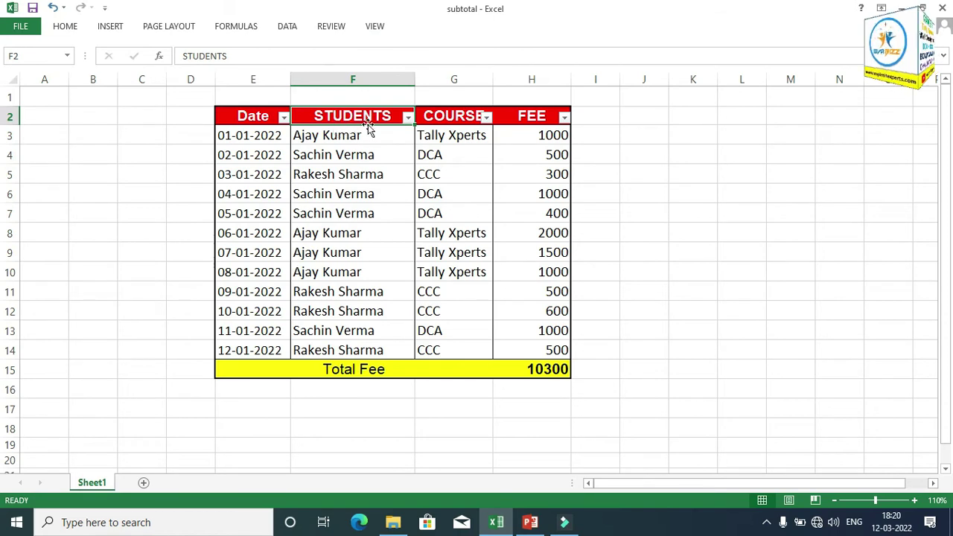
# Try filtering the COURSE column to show only the CCC records, and undo that filter.
pyautogui.hotkey('ctrl', 'z')
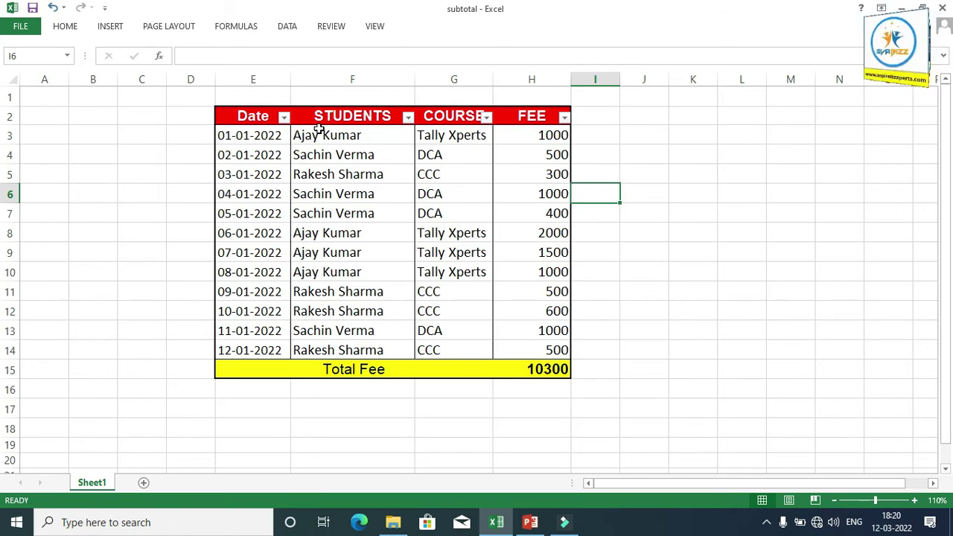
pyautogui.click(488, 118)
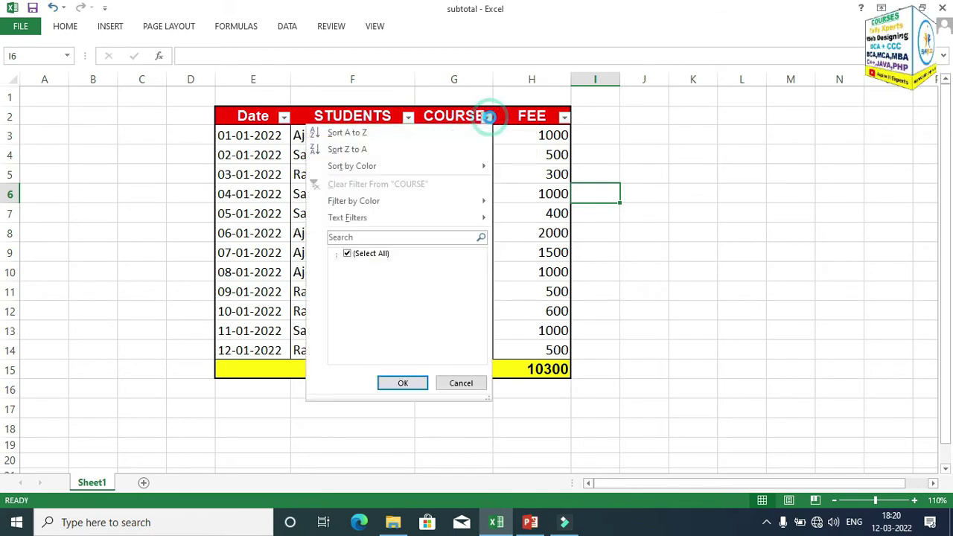
pyautogui.click(348, 254)
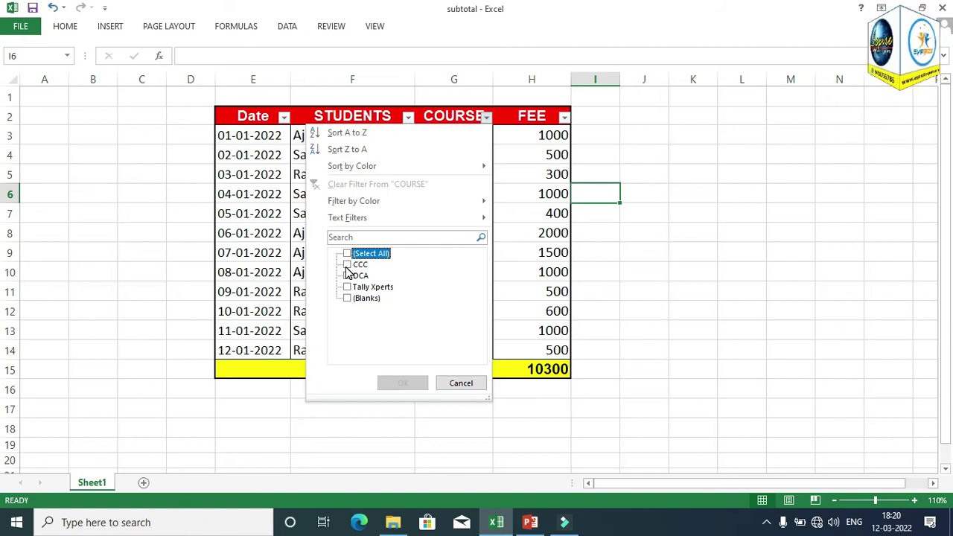
pyautogui.click(347, 265)
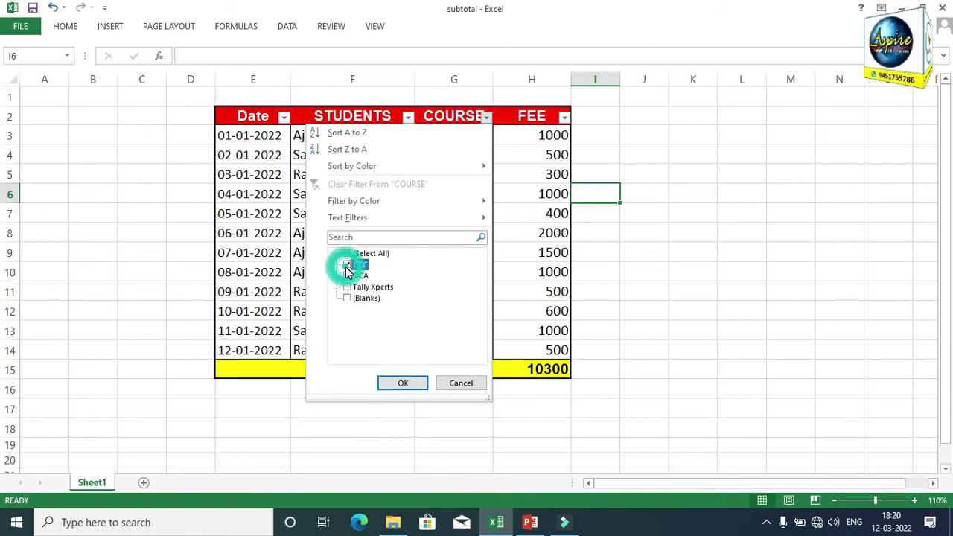
pyautogui.click(406, 383)
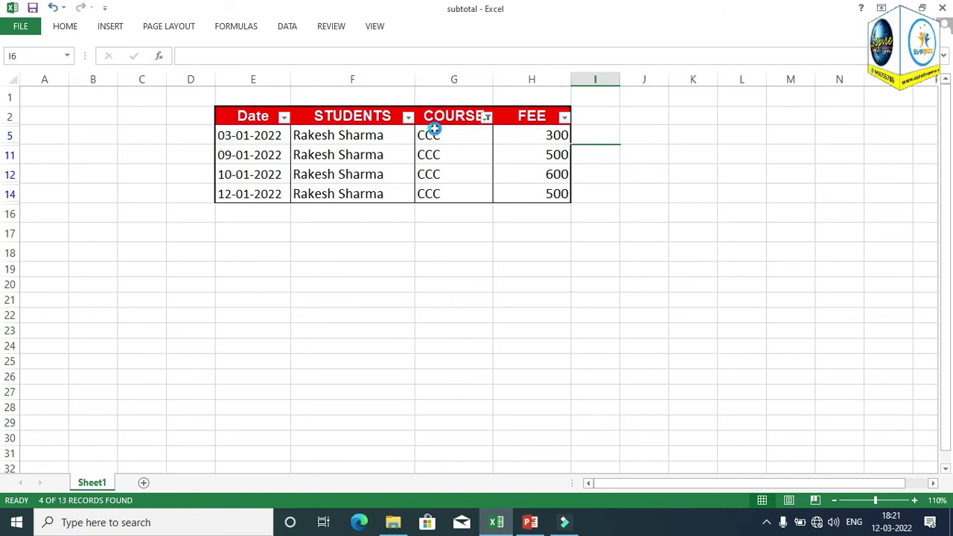
pyautogui.hotkey('ctrl', 'z')
# Clear the Total Fee formula in H15 and start a SUBTOTAL formula in its place.
pyautogui.click(522, 372)
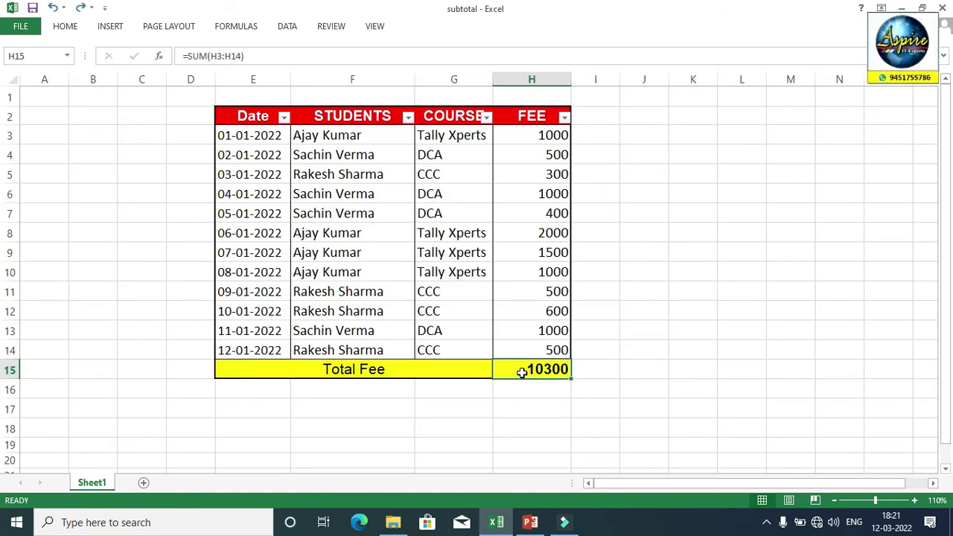
pyautogui.press('Delete')
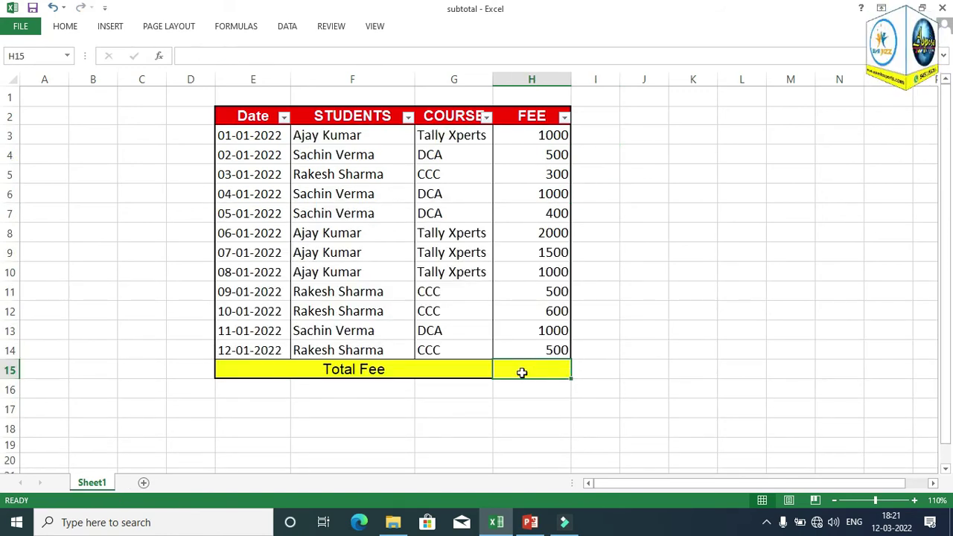
pyautogui.write('=subto')
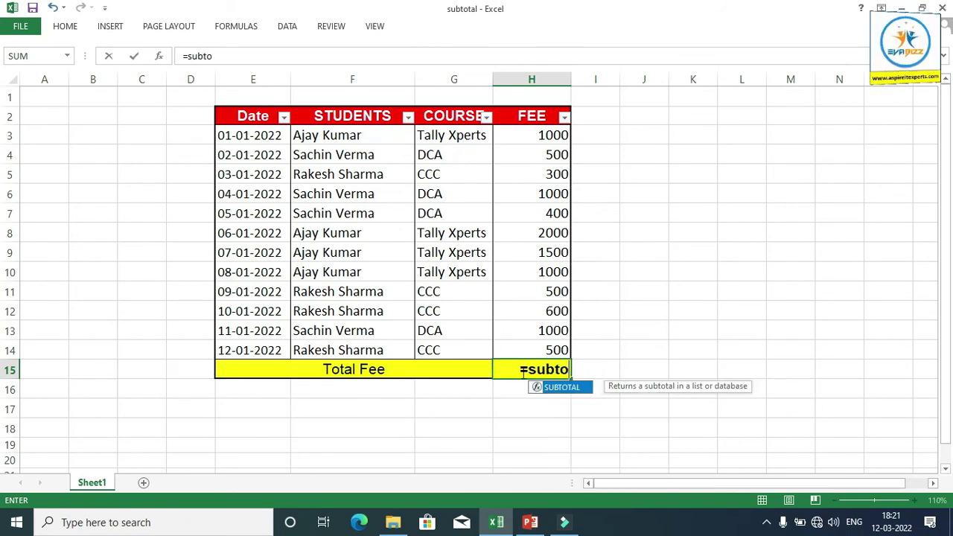
pyautogui.write('tal')
pyautogui.press('Tab')
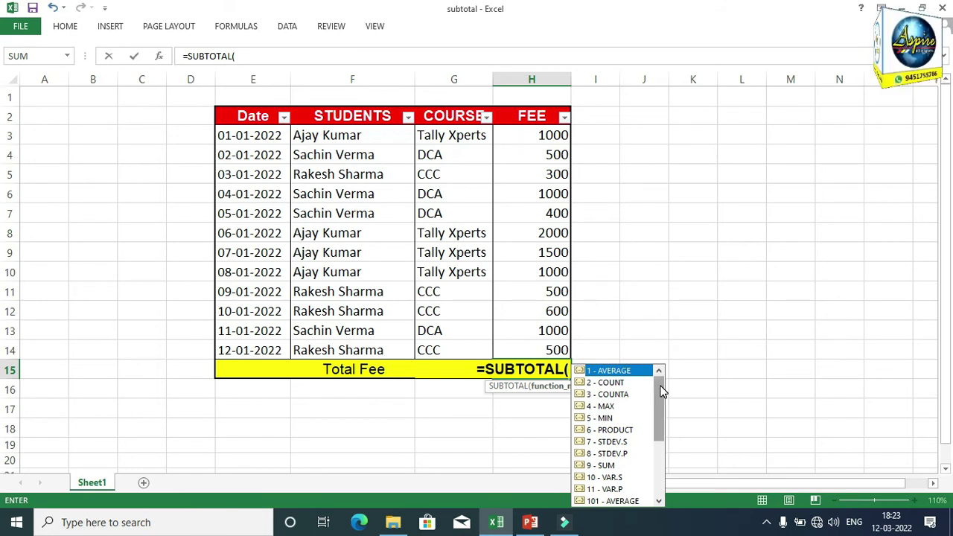
# Look through the SUBTOTAL function numbers and complete the H15 formula with function 9 over the fees in H3:H14.
pyautogui.moveTo(663, 391); pyautogui.dragTo(655, 452)
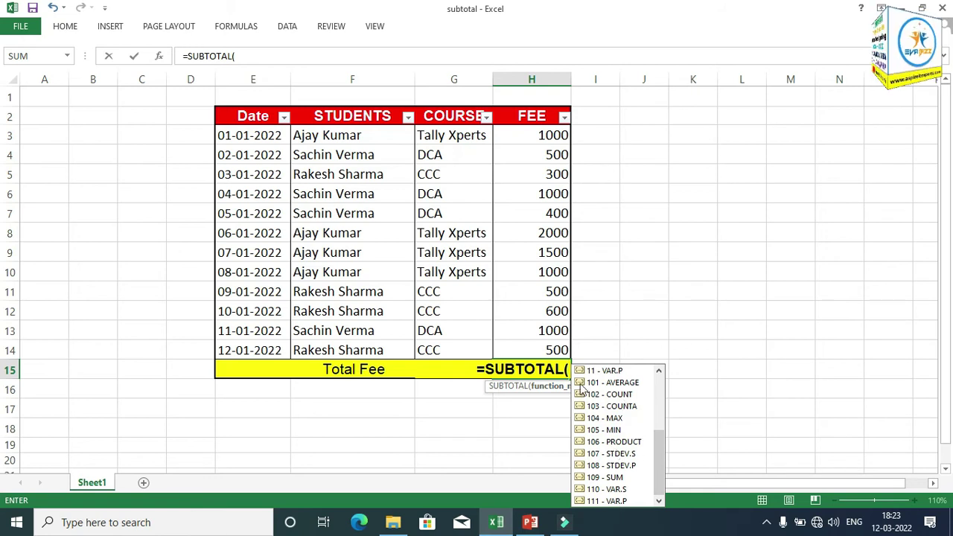
pyautogui.moveTo(660, 462); pyautogui.dragTo(668, 381)
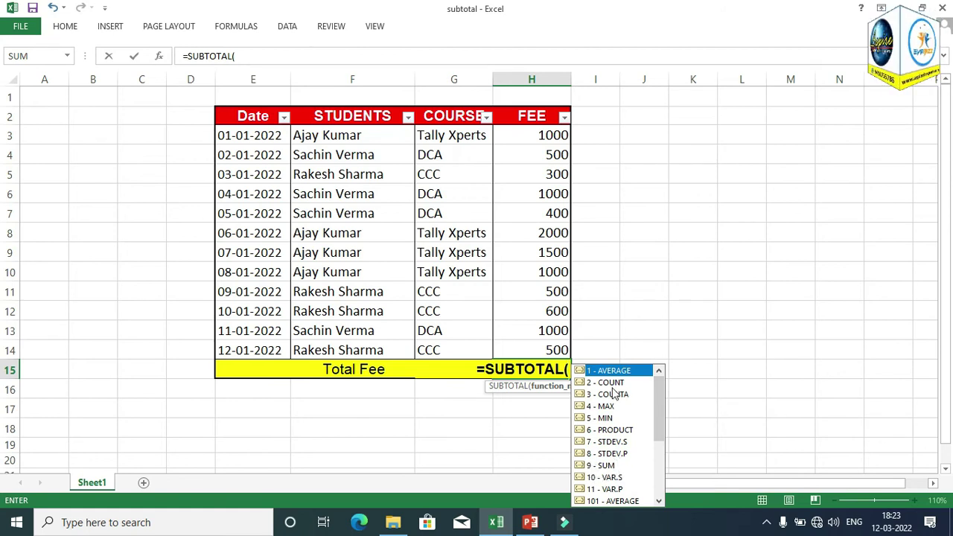
pyautogui.moveTo(656, 397); pyautogui.dragTo(657, 421)
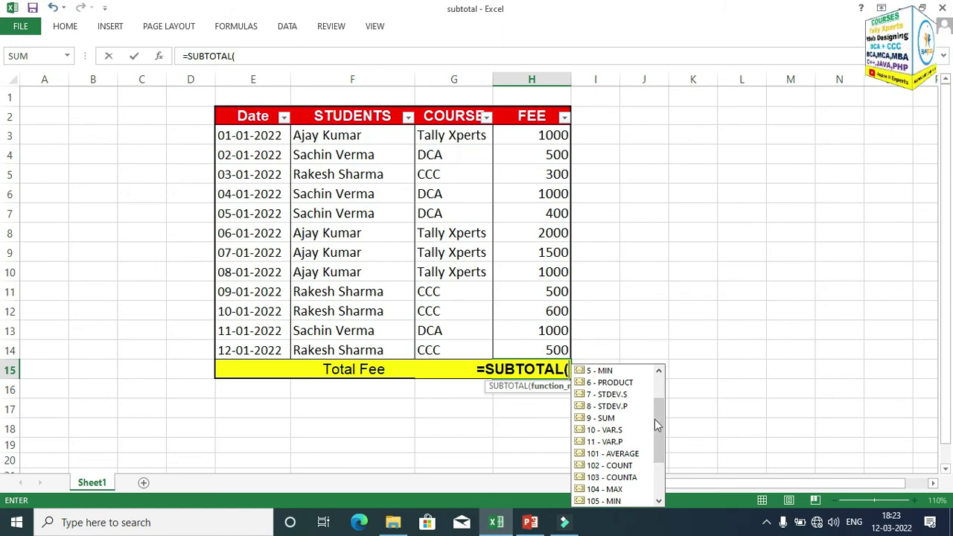
pyautogui.moveTo(657, 414); pyautogui.dragTo(655, 448)
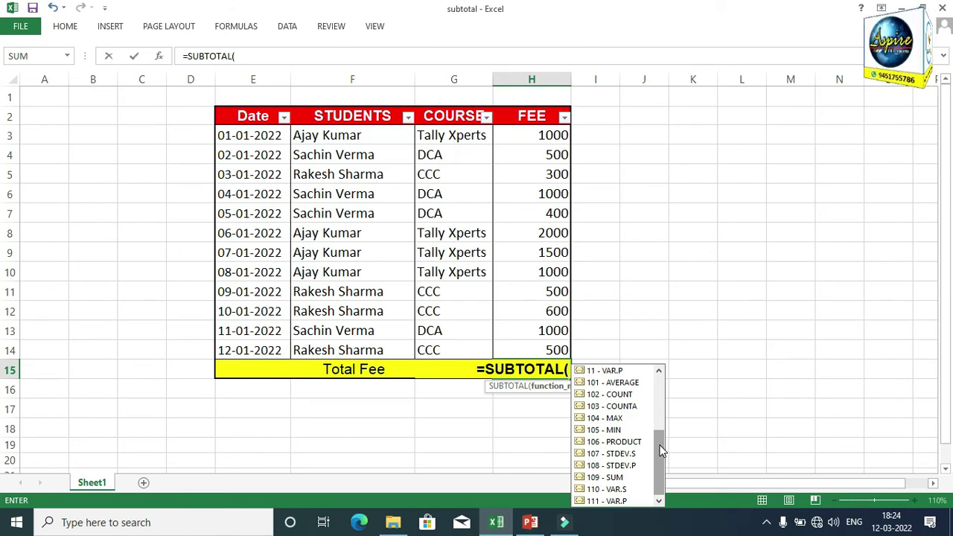
pyautogui.write('9')
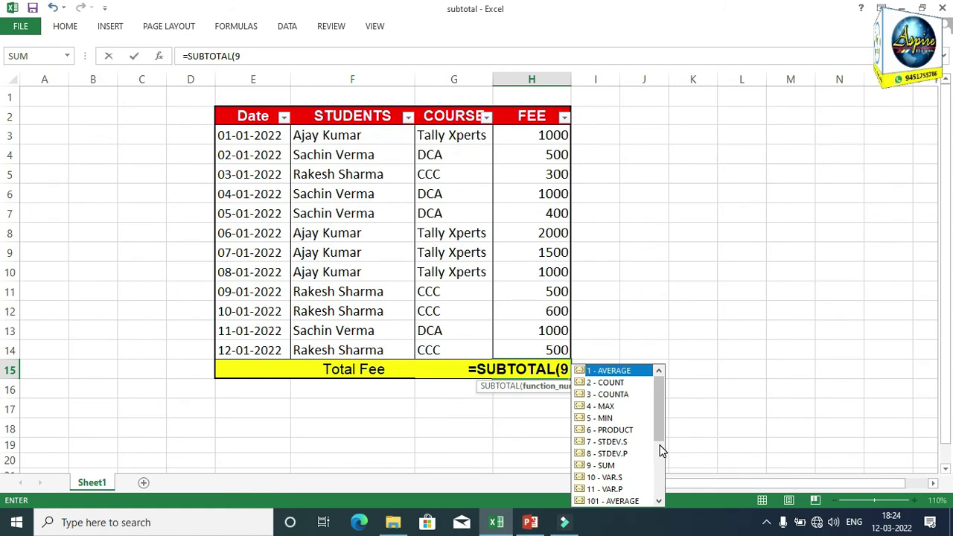
pyautogui.write(',')
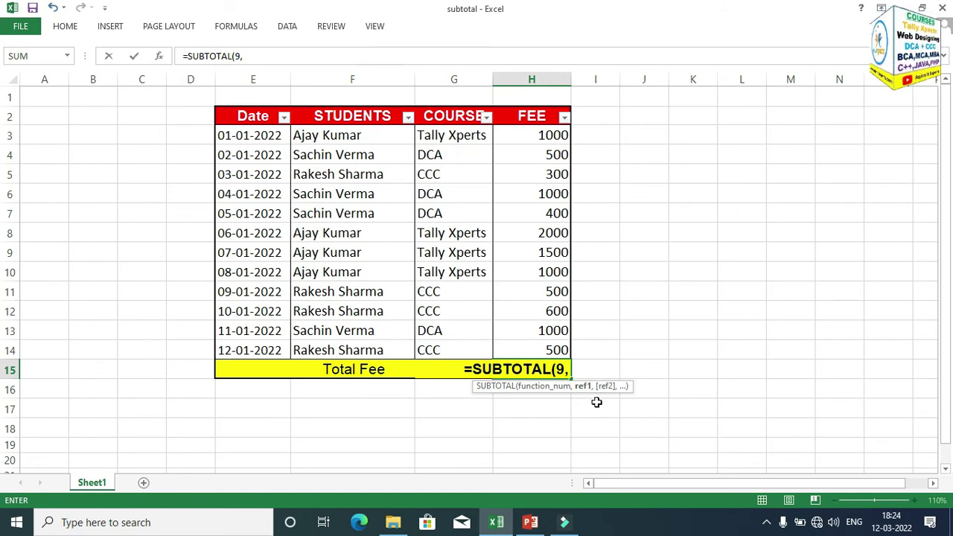
pyautogui.moveTo(512, 132); pyautogui.dragTo(507, 345)
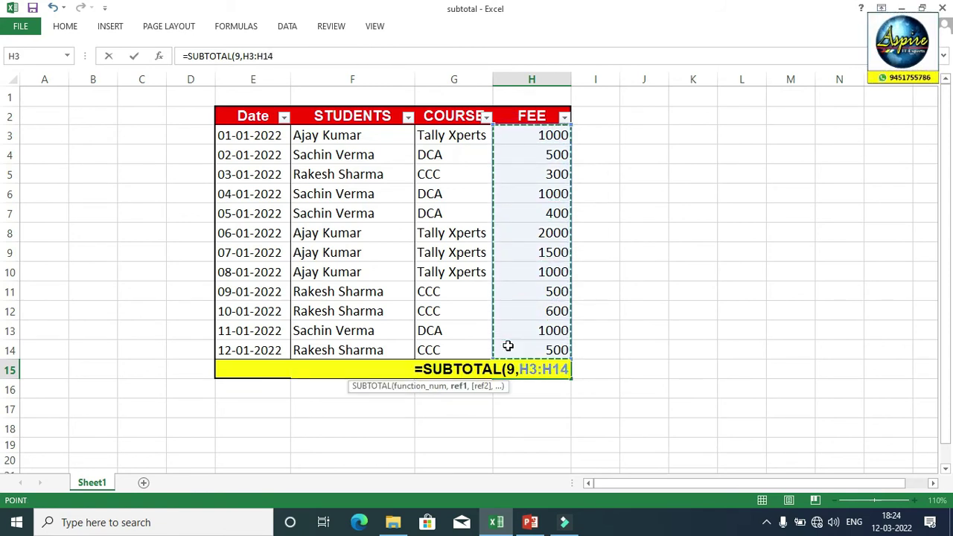
pyautogui.write(')')
pyautogui.press('Return')
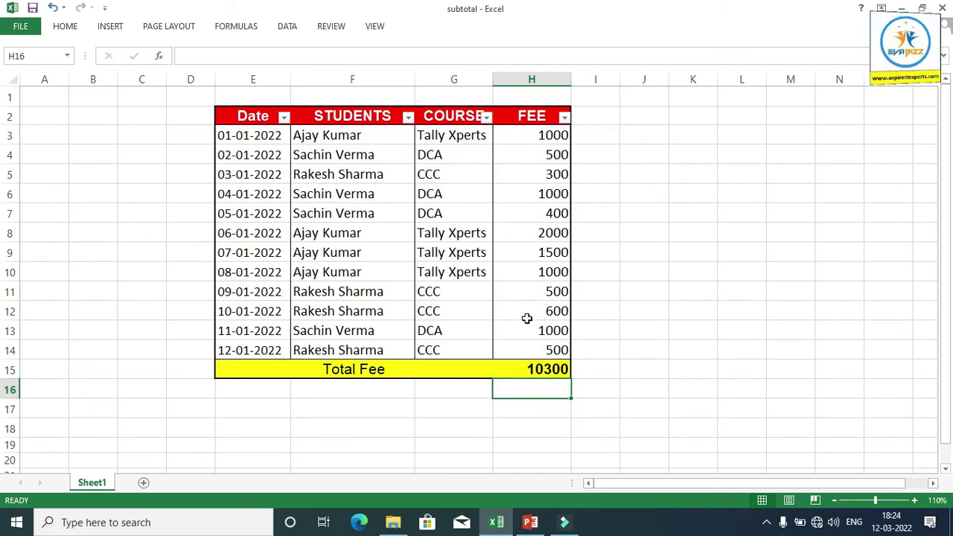
# Filter the COURSE column to show only the CCC records.
pyautogui.click(488, 119)
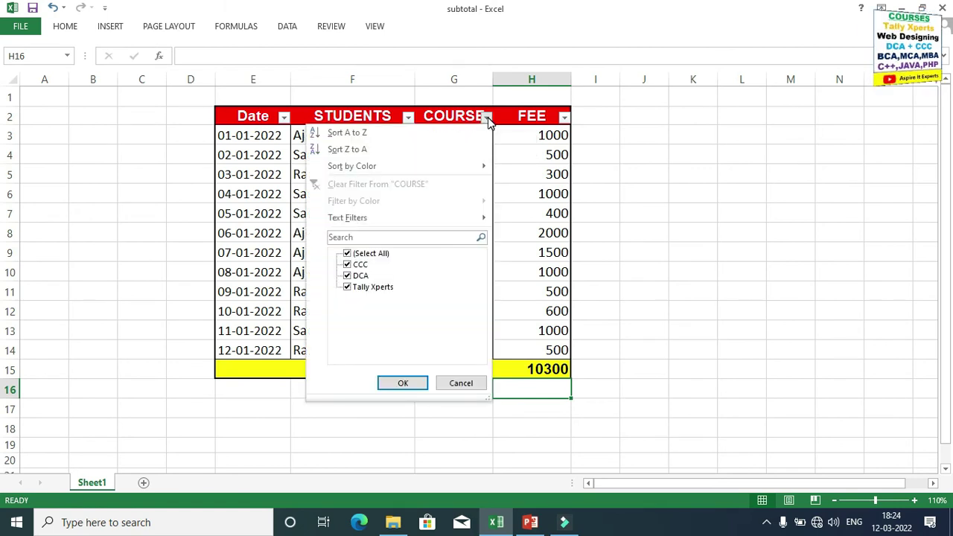
pyautogui.click(348, 255)
pyautogui.click(348, 266)
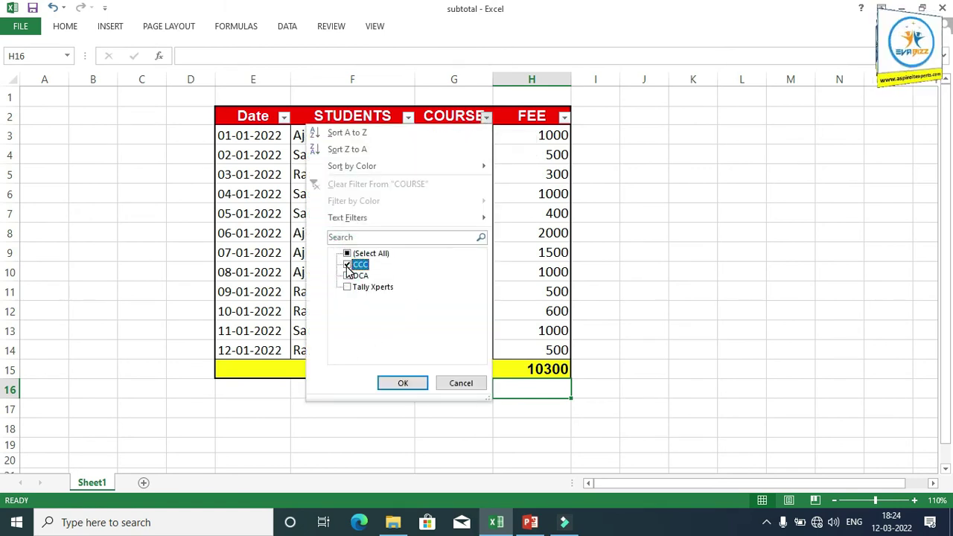
pyautogui.click(396, 385)
# Examine the filtered CCC fees in column H and compare them with the Total Fee formula in H15.
pyautogui.click(400, 292)
pyautogui.click(316, 215)
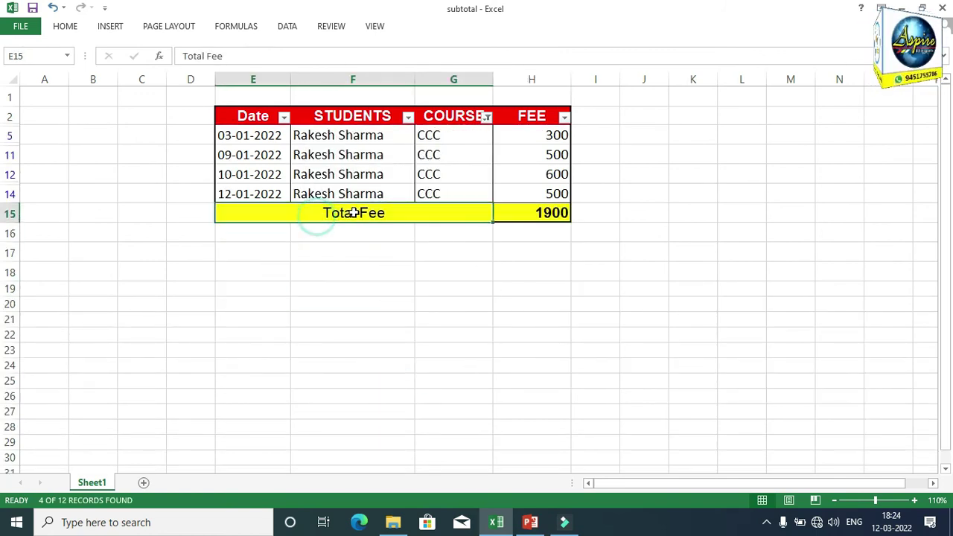
pyautogui.click(431, 336)
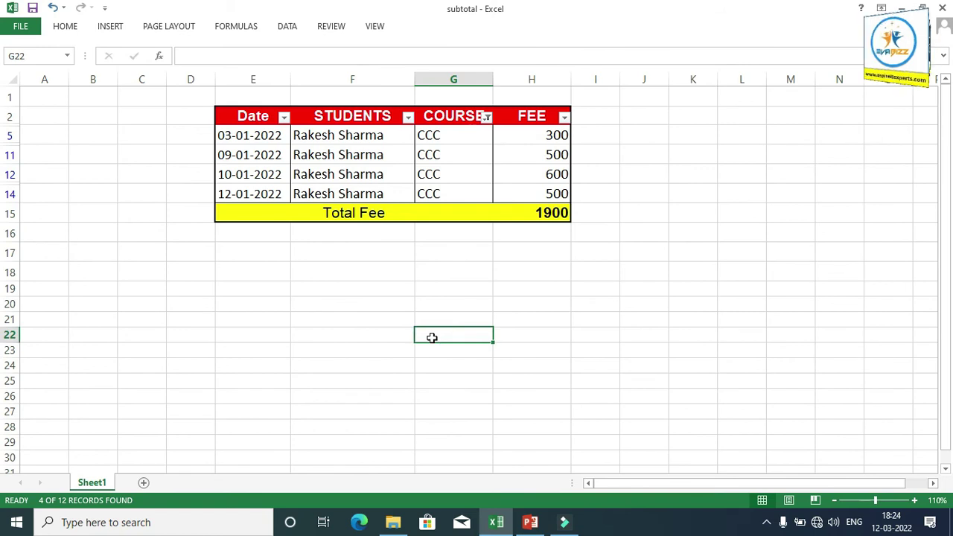
pyautogui.click(529, 137)
pyautogui.click(514, 159)
pyautogui.click(513, 174)
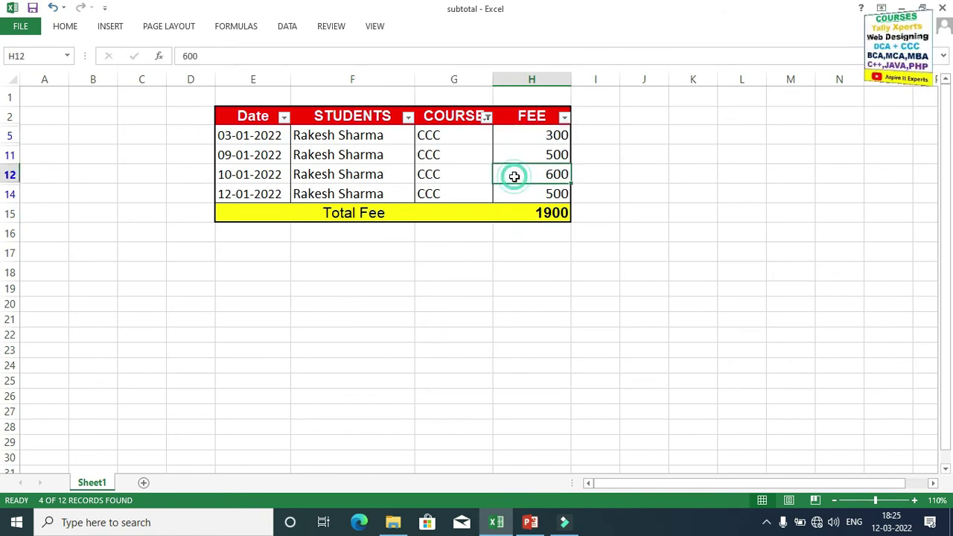
pyautogui.click(520, 195)
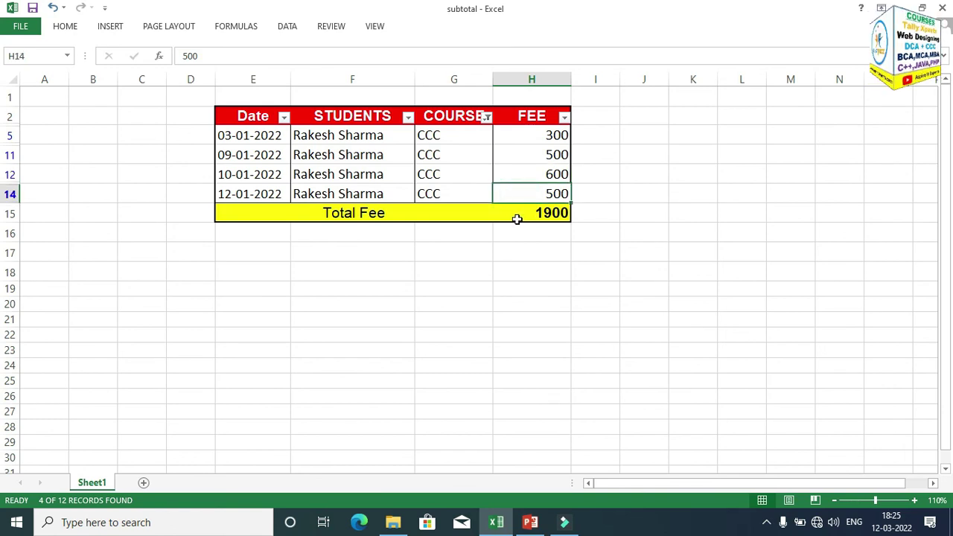
pyautogui.click(517, 217)
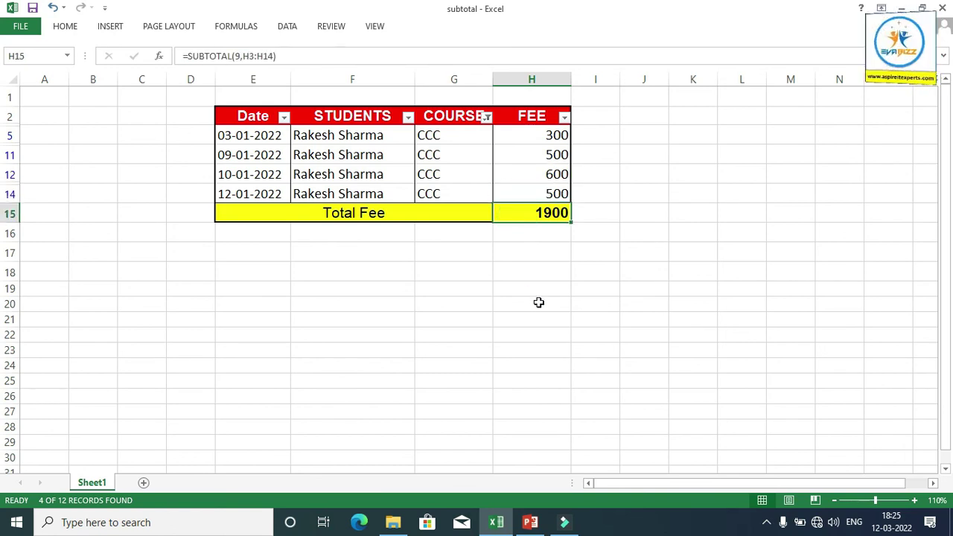
# Switch the COURSE filter from CCC to DCA, and reset the filters to show every record again.
pyautogui.click(487, 117)
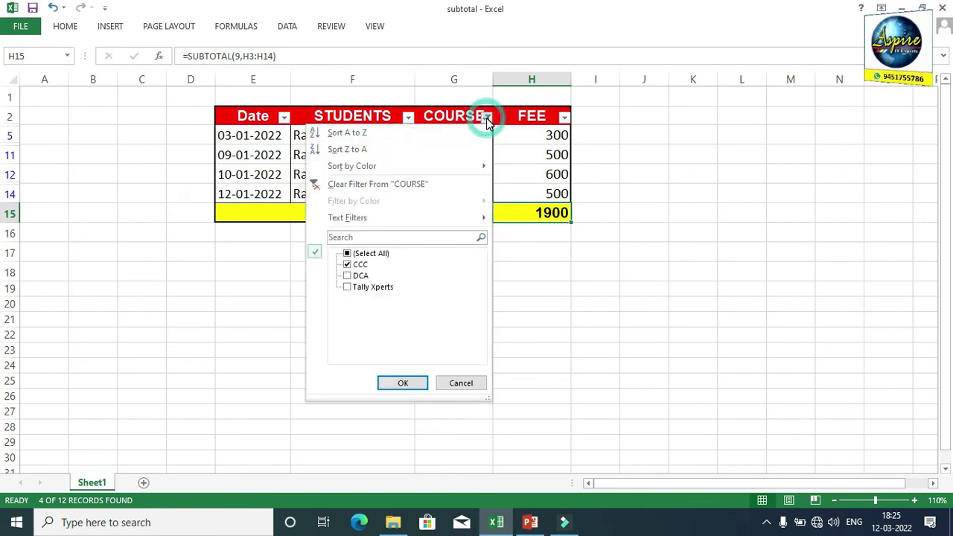
pyautogui.click(346, 265)
pyautogui.click(347, 275)
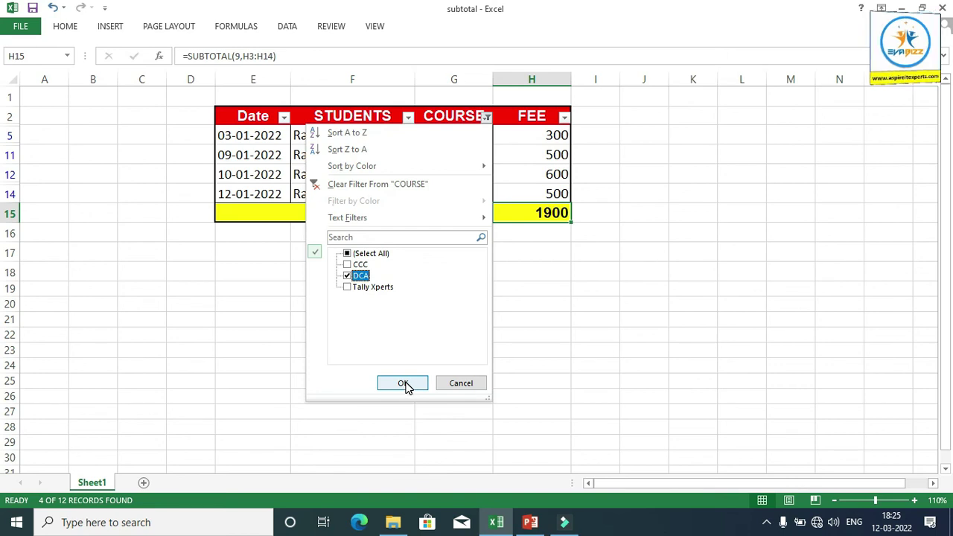
pyautogui.click(402, 383)
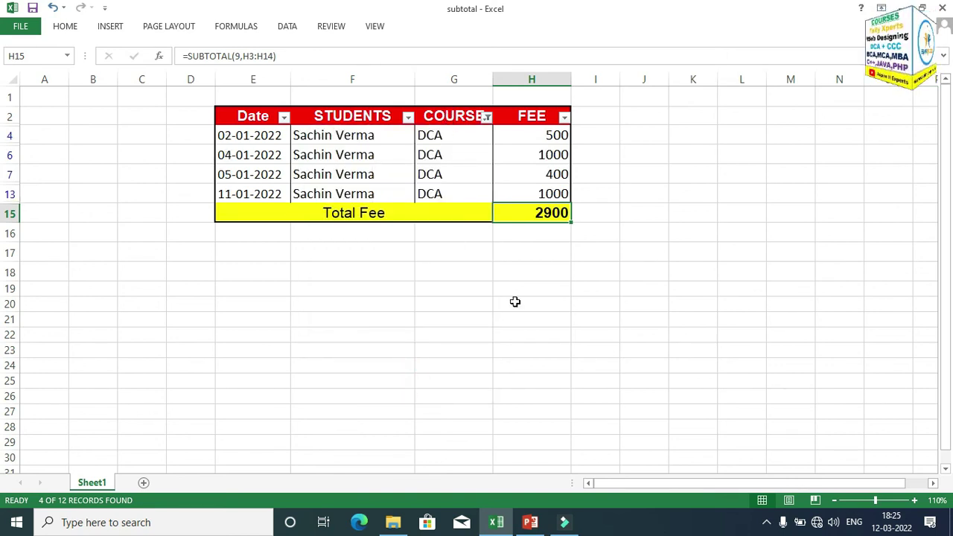
pyautogui.hotkey('ctrl', 'shift', 'l')
pyautogui.hotkey('ctrl', 'shift', 'l')
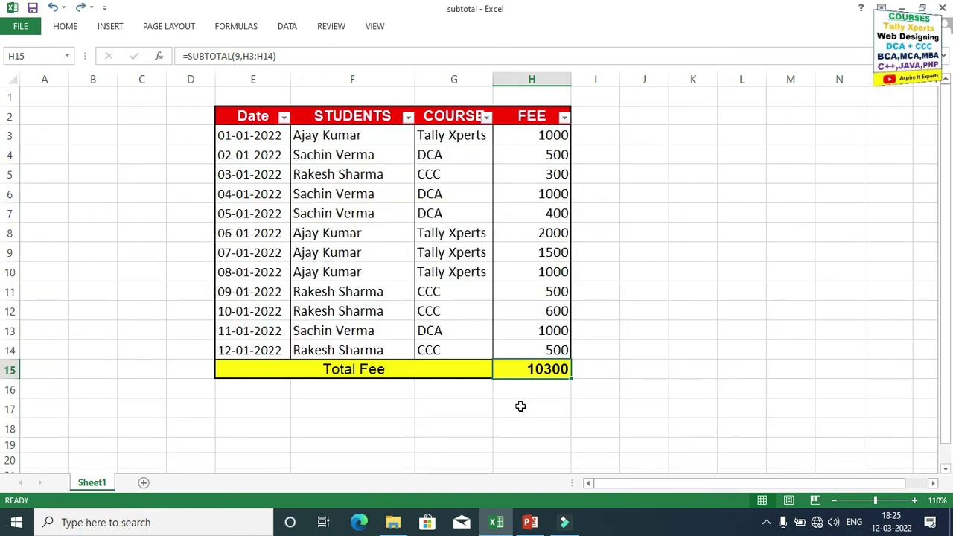
# Replace the formula in H15 with =SUBTOTAL(4,H3:H14) to return the highest fee.
pyautogui.press('Delete')
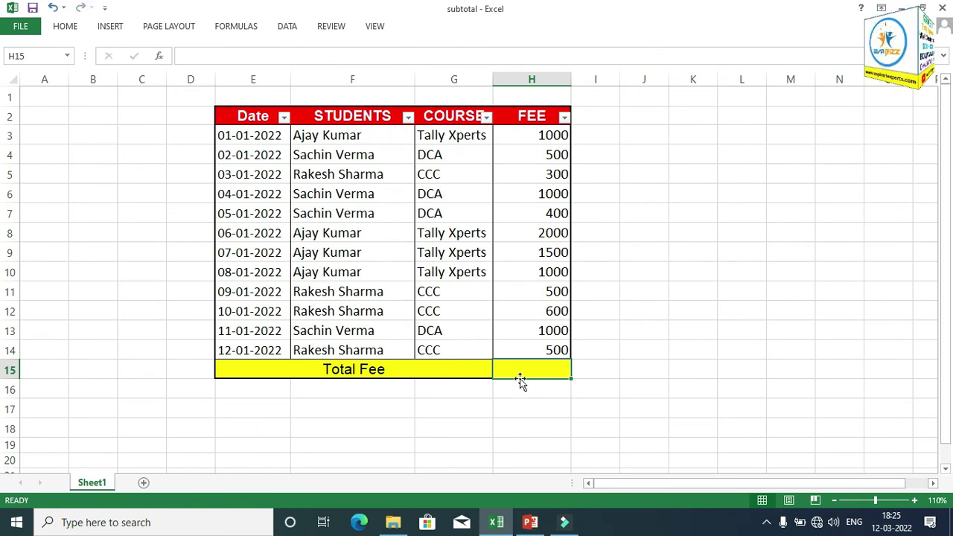
pyautogui.write('=SUBTOTAL(')
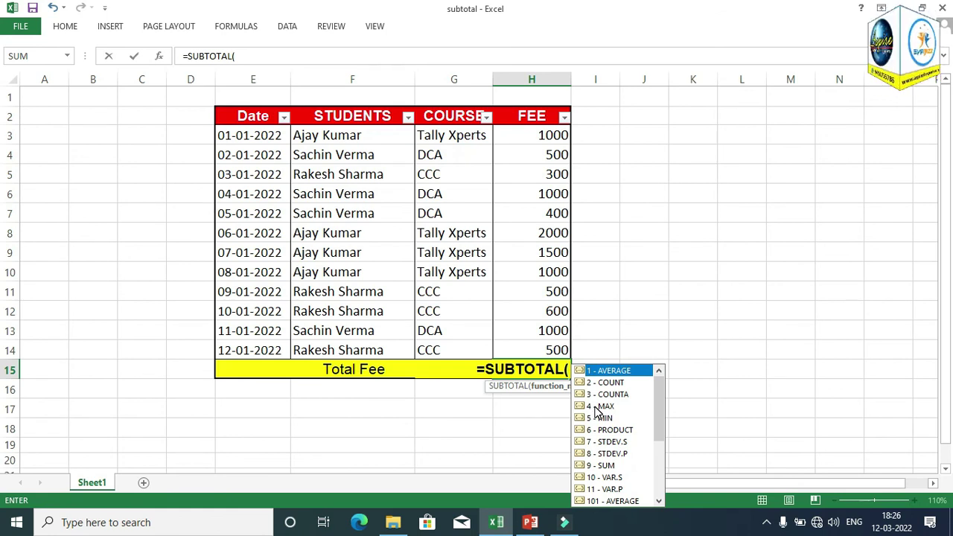
pyautogui.write('4')
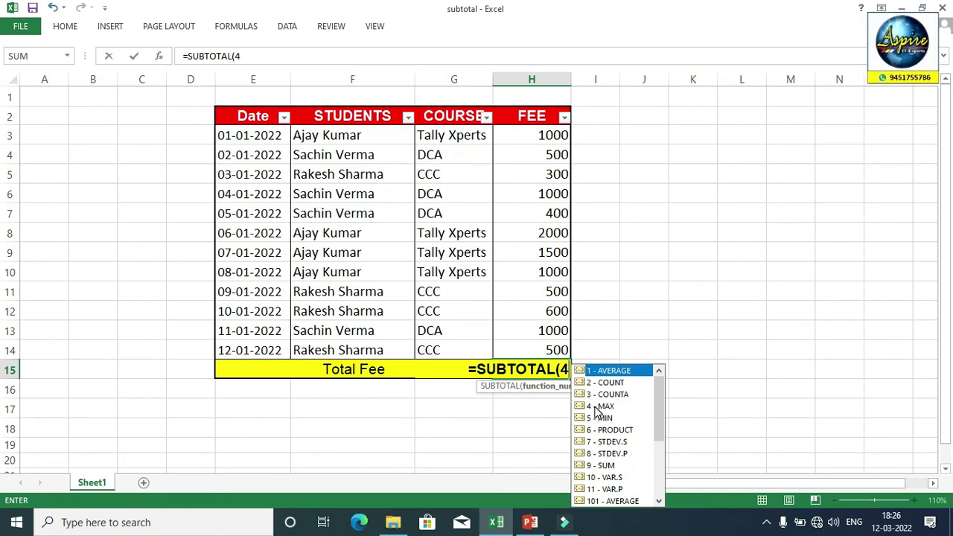
pyautogui.write(',')
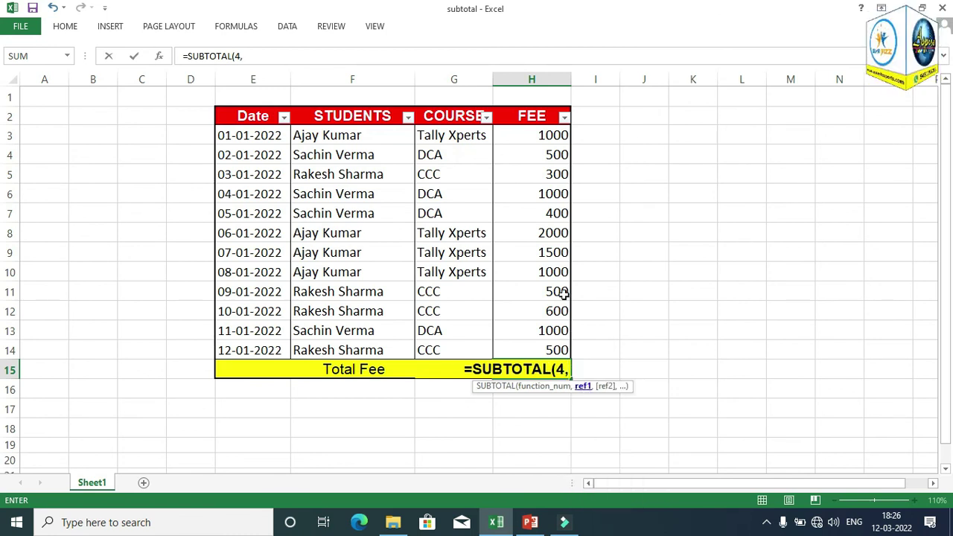
pyautogui.click(537, 135)
pyautogui.moveTo(538, 135); pyautogui.dragTo(524, 350)
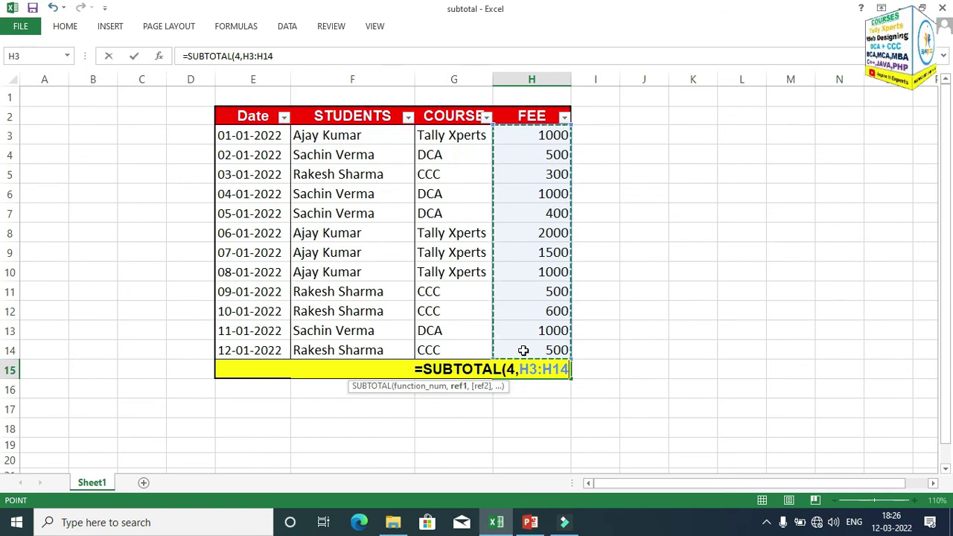
pyautogui.write(')')
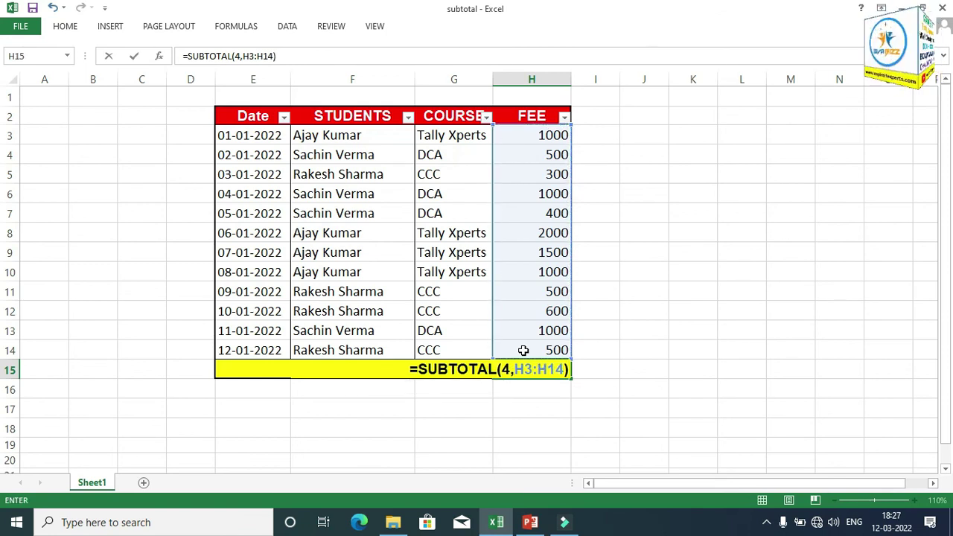
pyautogui.press('Return')
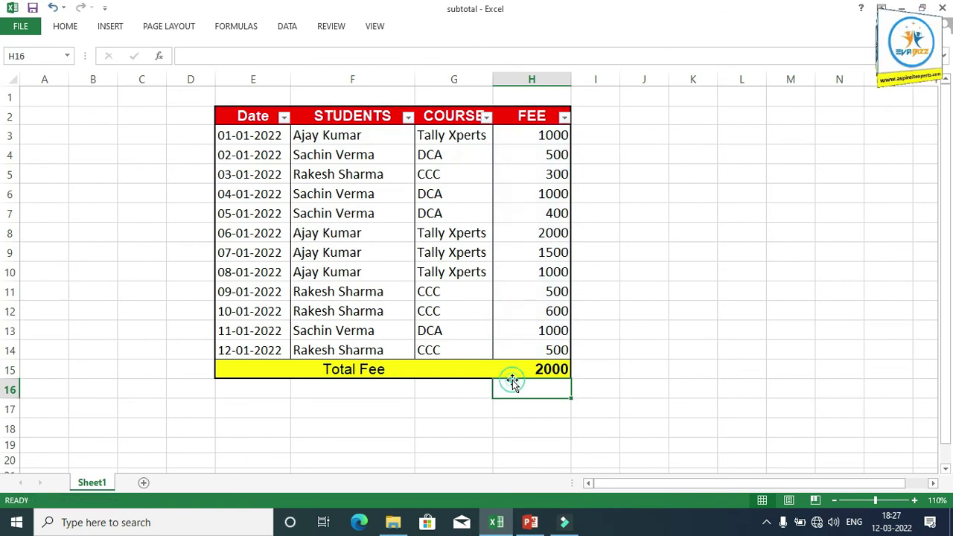
# Check the SUBTOTAL result in H15 against the fees in H3:H14 and locate the highest one.
pyautogui.click(513, 368)
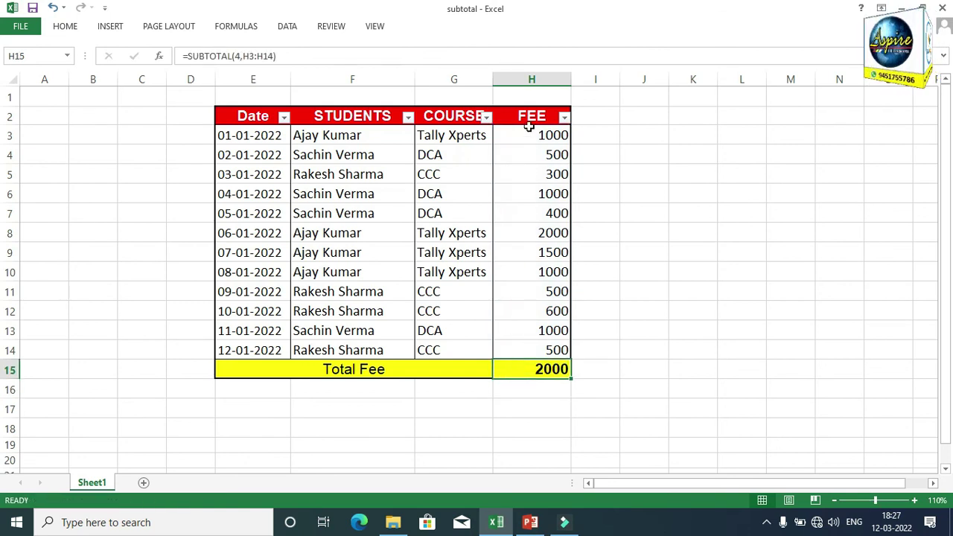
pyautogui.moveTo(528, 132); pyautogui.dragTo(517, 357)
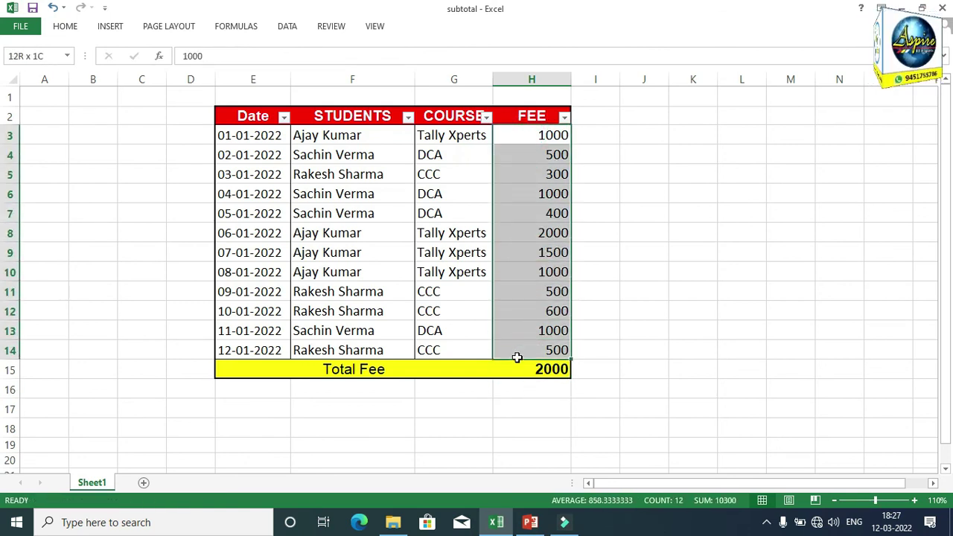
pyautogui.moveTo(607, 213); pyautogui.dragTo(654, 225)
pyautogui.click(515, 228)
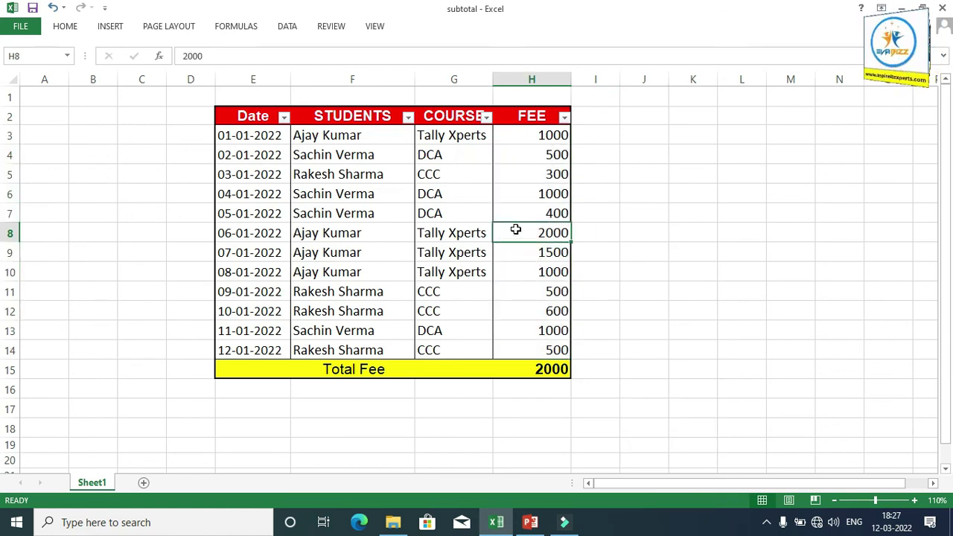